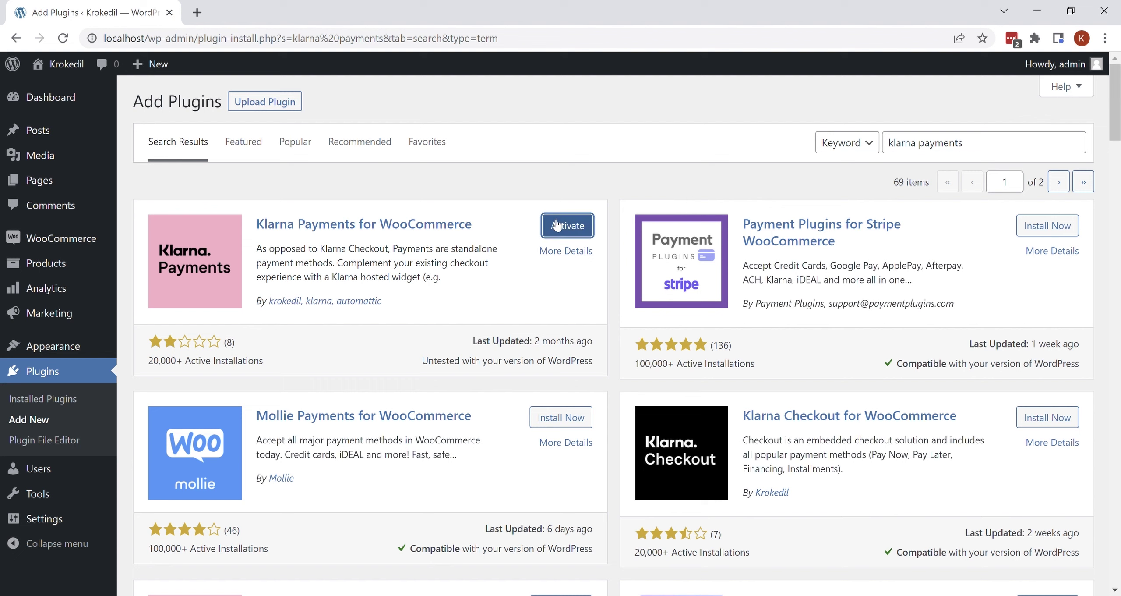
Activate the newly installed Klarna Payments for WooCommerce plugin.
click(572, 227)
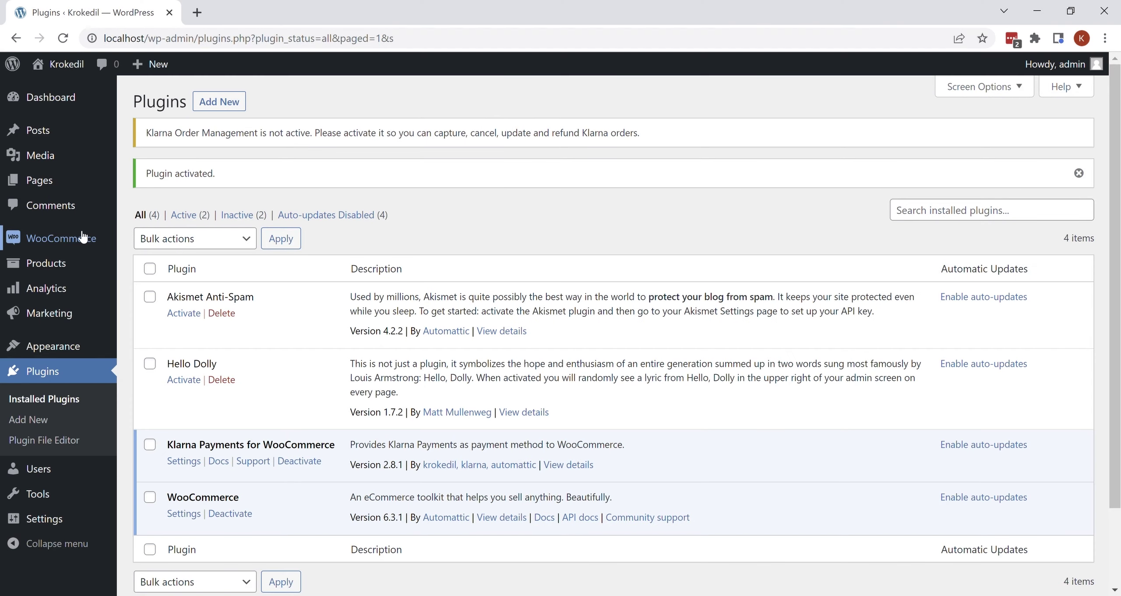
Go to WooCommerce's Klarna Add-ons page from the admin sidebar.
mouse_move(83, 236)
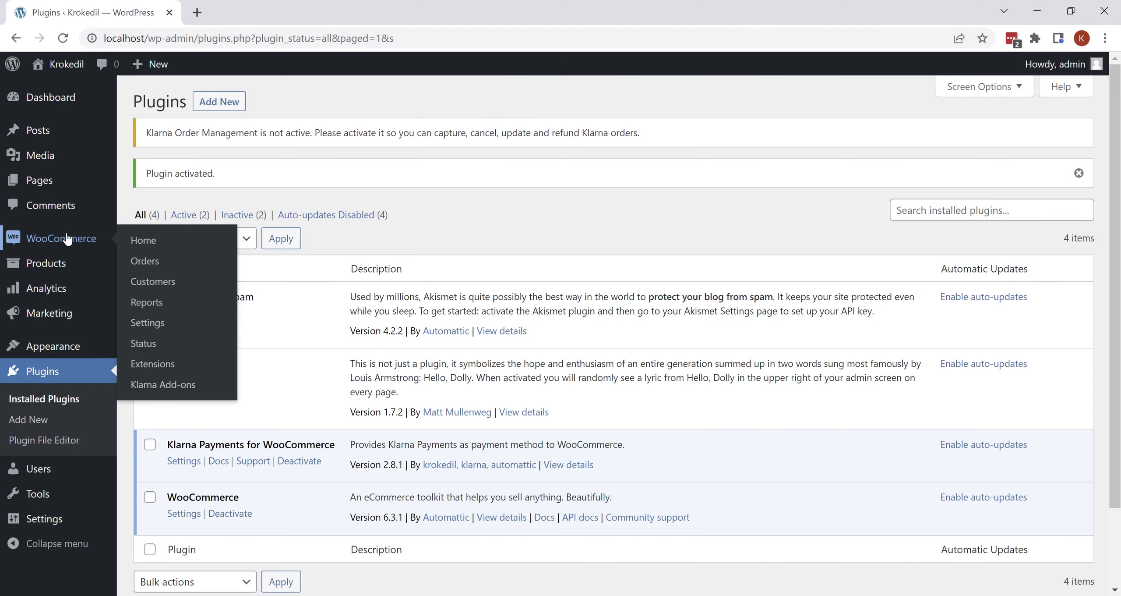
click(147, 385)
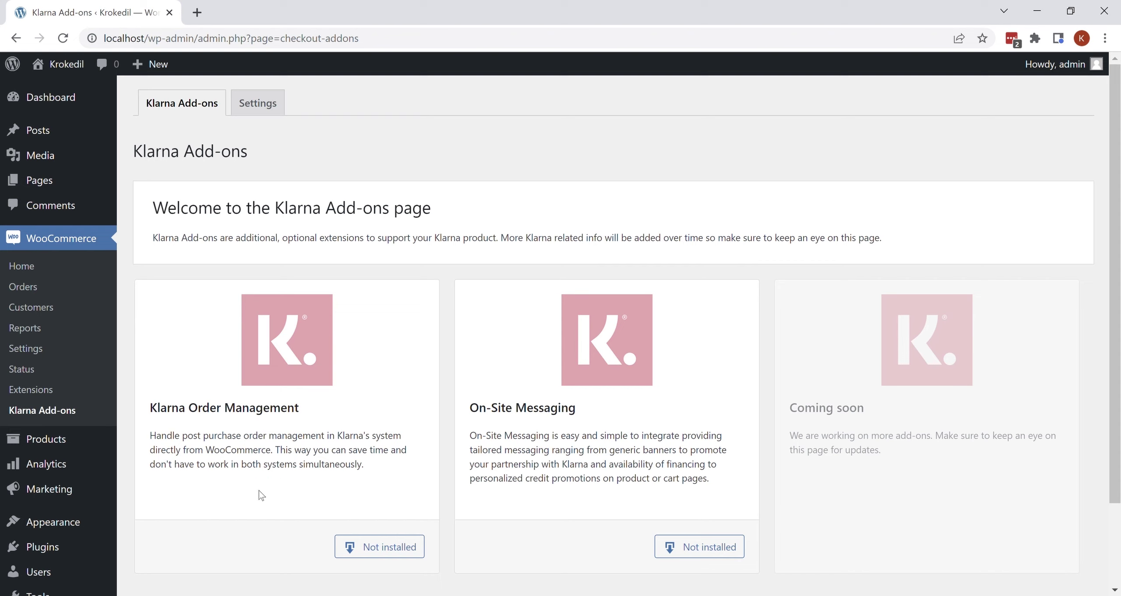
Install the Klarna Order Management add-on and switch it on.
click(381, 547)
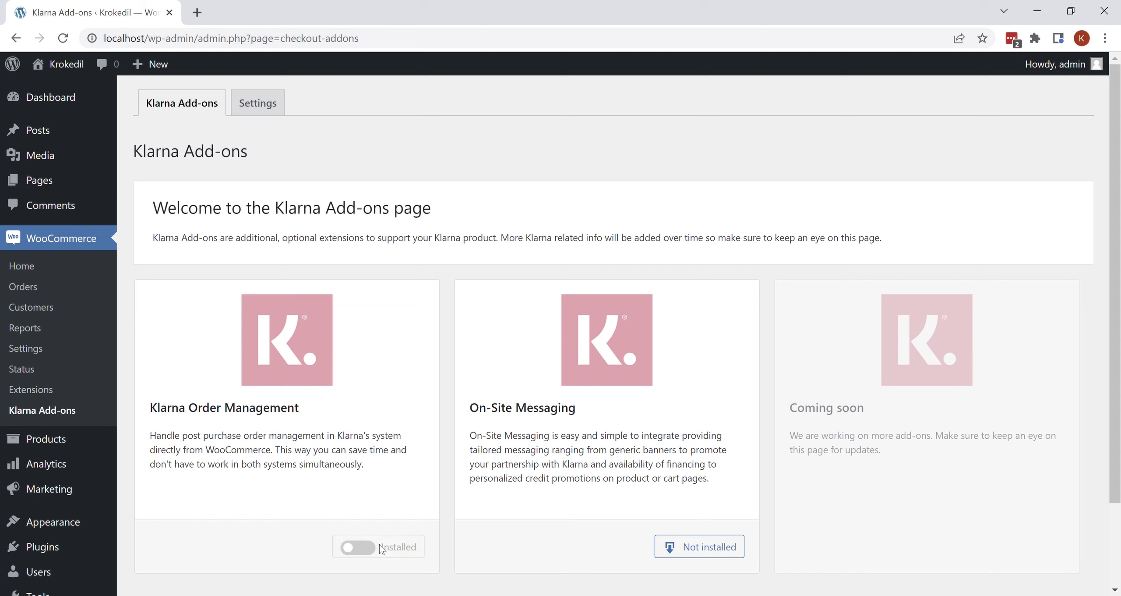
click(381, 547)
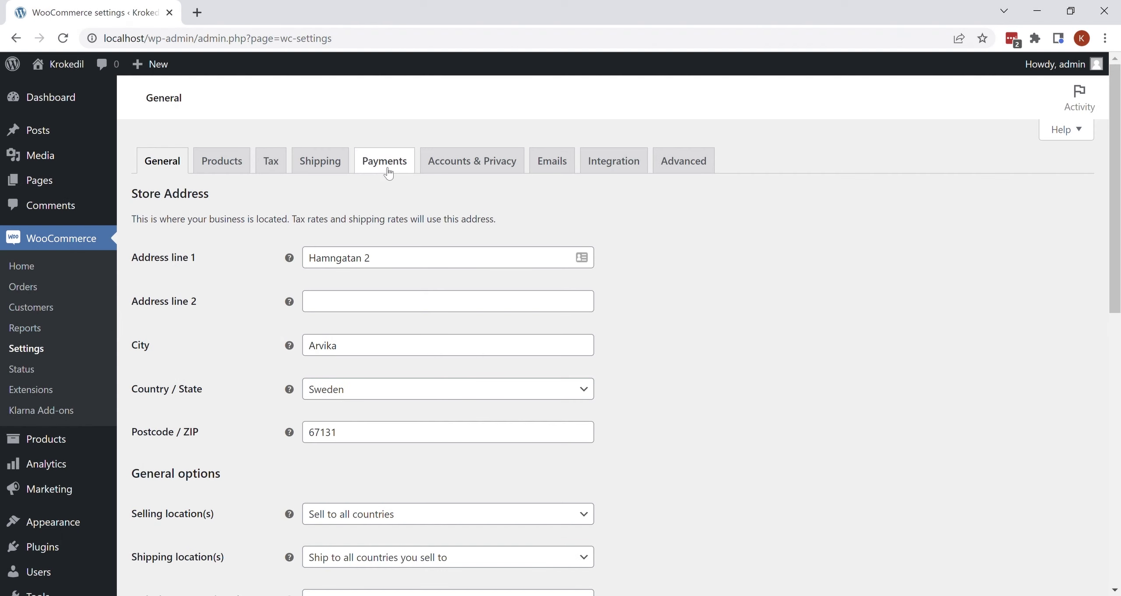
In the Payments settings, enable Klarna Payments and turn on Log debug messages.
click(387, 170)
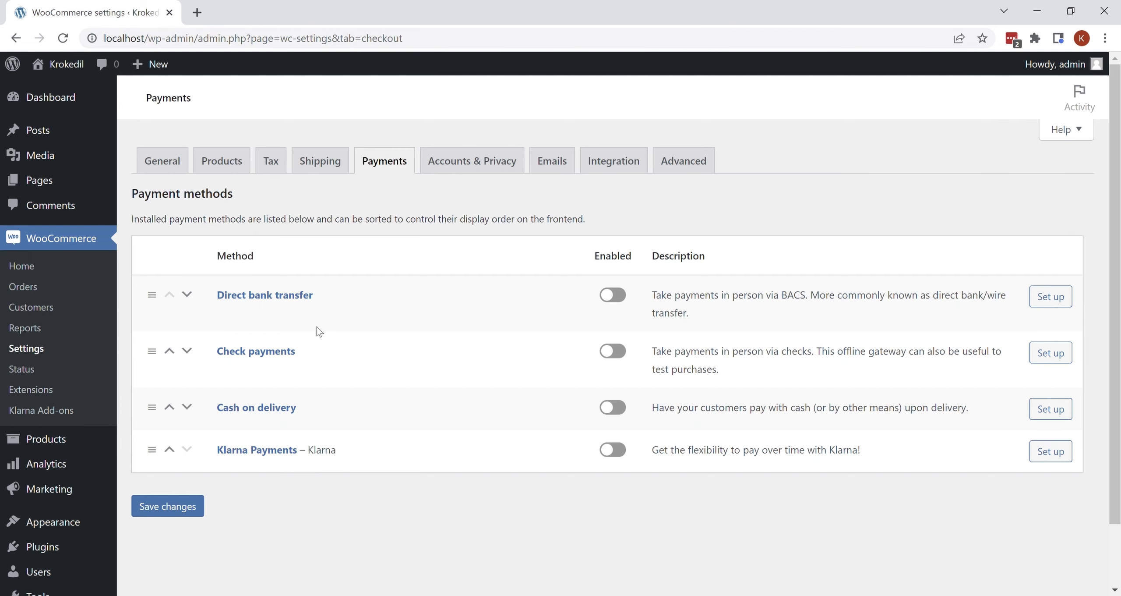
click(264, 453)
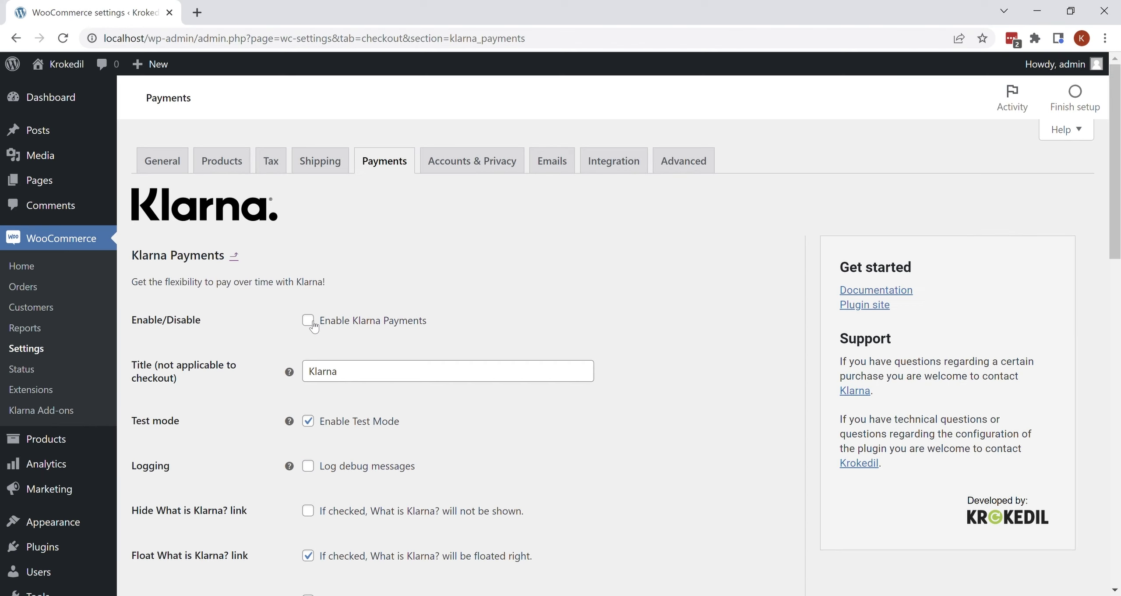
click(313, 326)
mouse_move(289, 421)
mouse_move(288, 468)
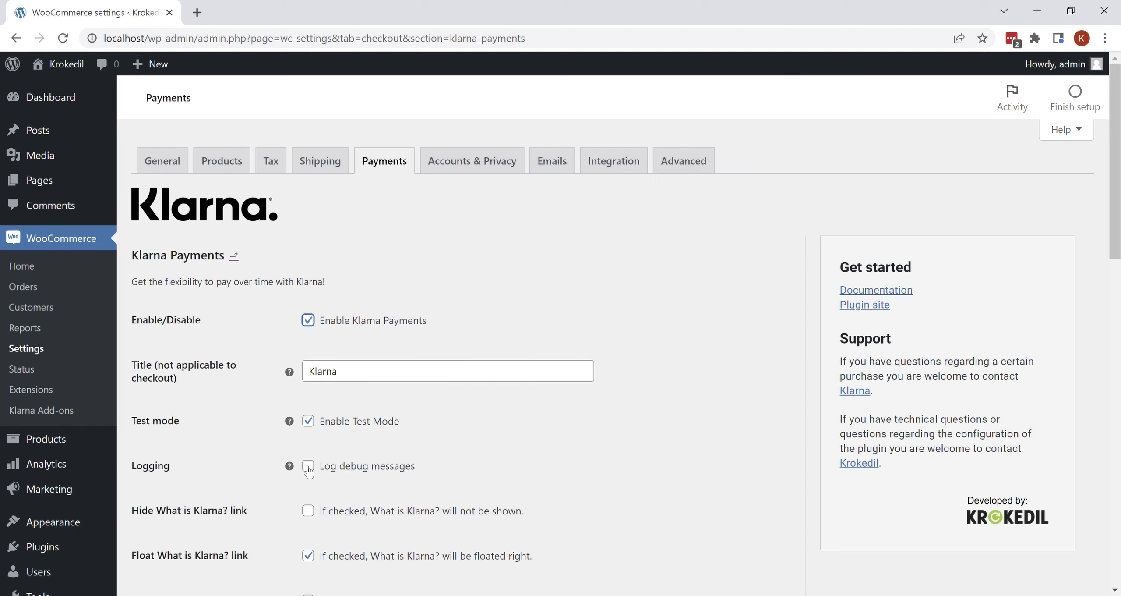
click(308, 466)
scroll(307, 469, down, 10)
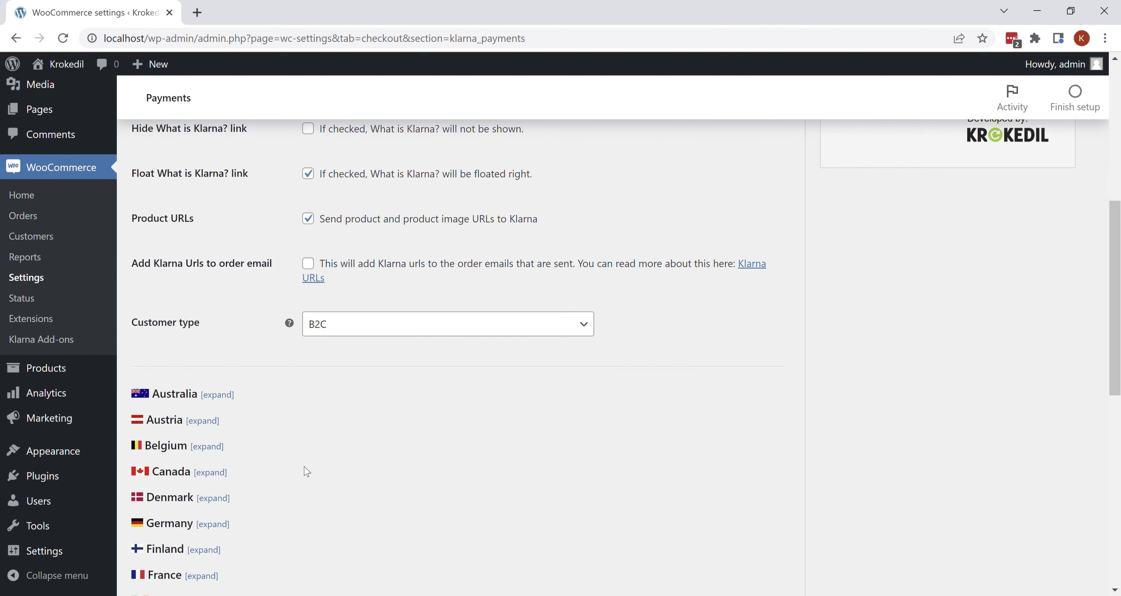
scroll(307, 471, down, 4)
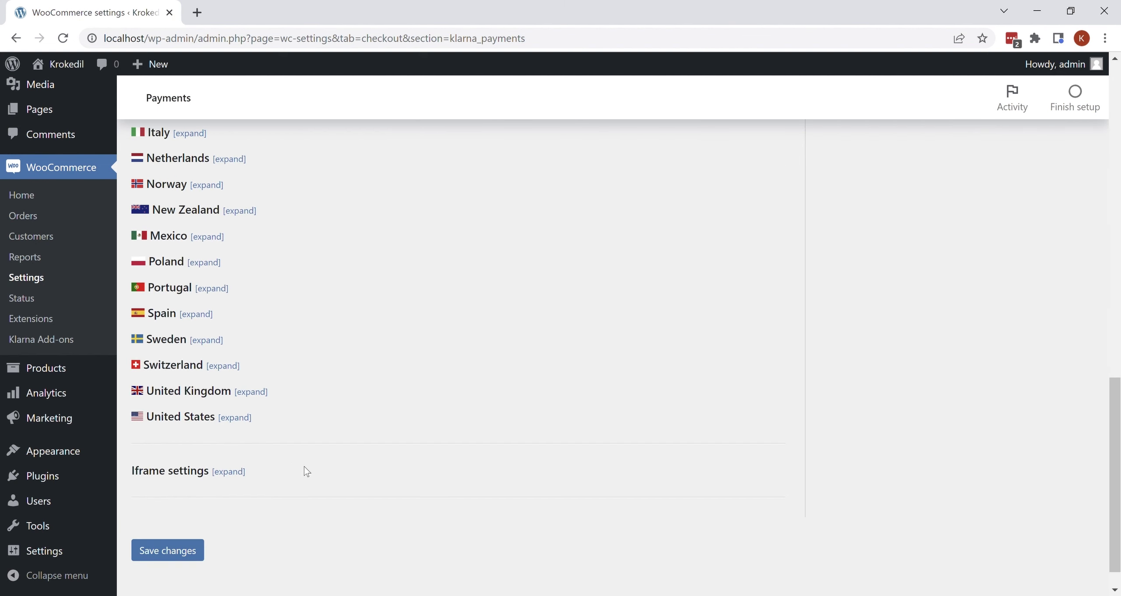
Paste the test API username and password into Sweden's Klarna credential fields.
click(223, 342)
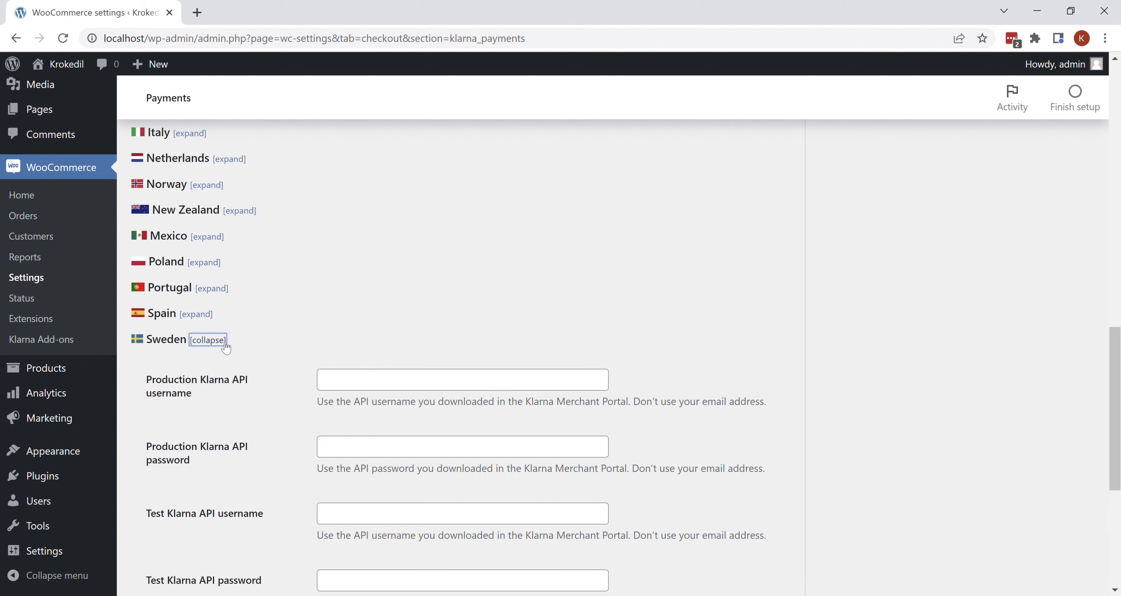
scroll(224, 349, down, 3)
click(350, 376)
key(ctrl+v)
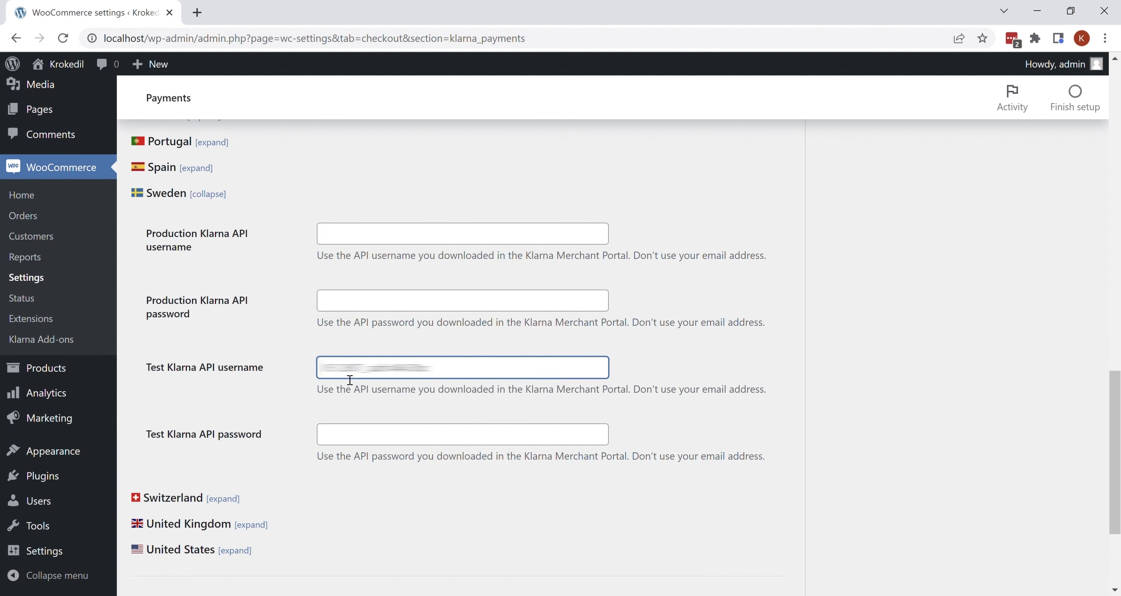
click(350, 433)
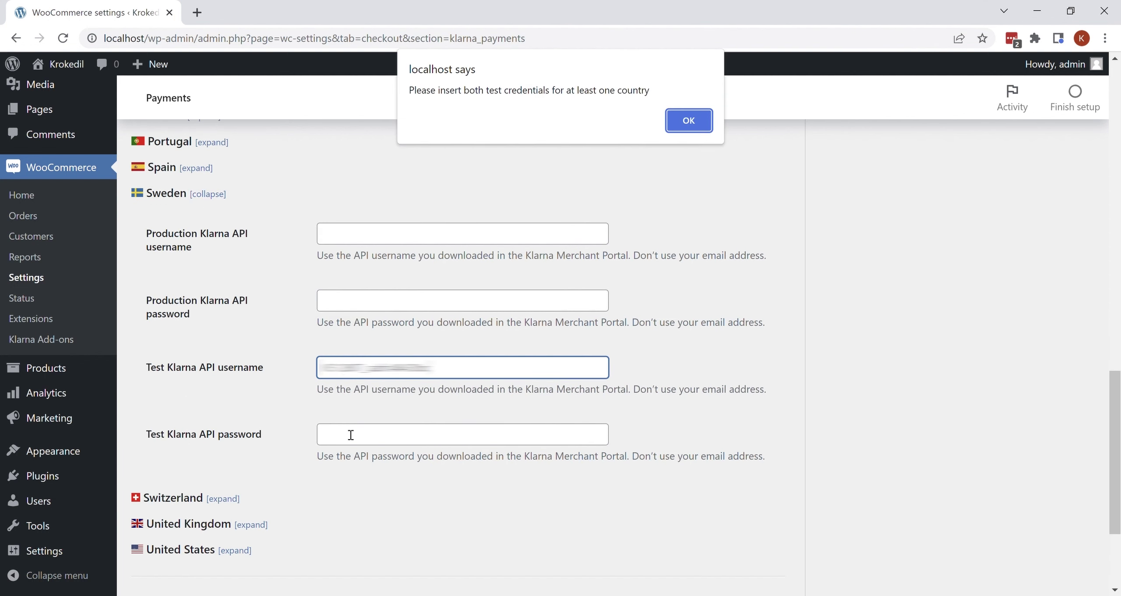
click(677, 119)
key(ctrl+v)
Save the Klarna Payments settings.
scroll(363, 463, down, 4)
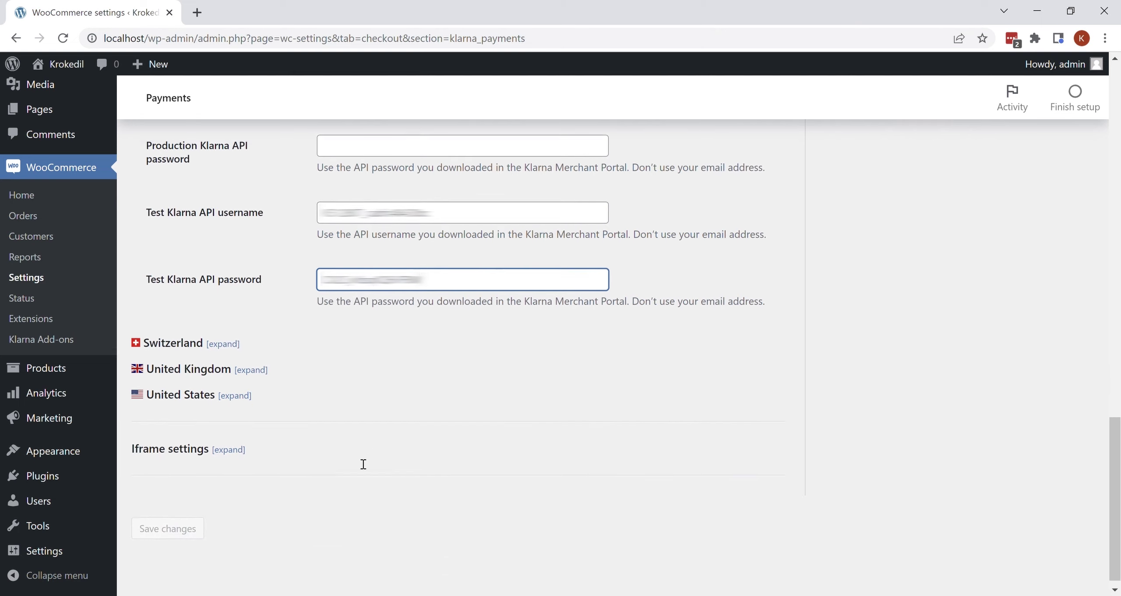
click(357, 459)
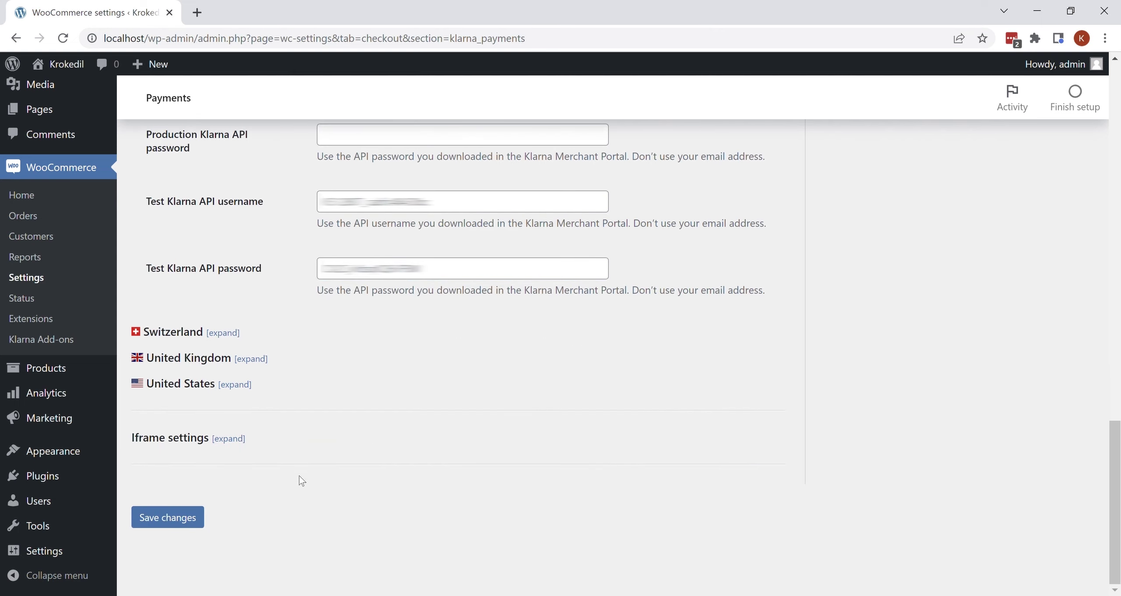
click(158, 519)
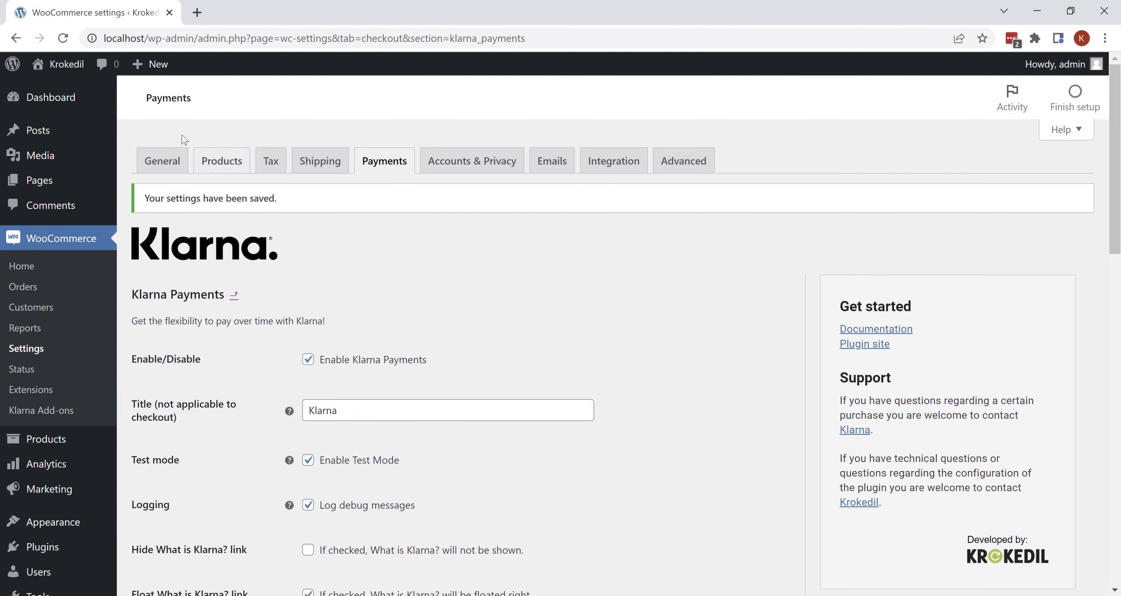
Open the storefront shop in a new tab and add Simple 25% (4999.00 kr) to the cart.
mouse_move(80, 70)
middle_click(70, 107)
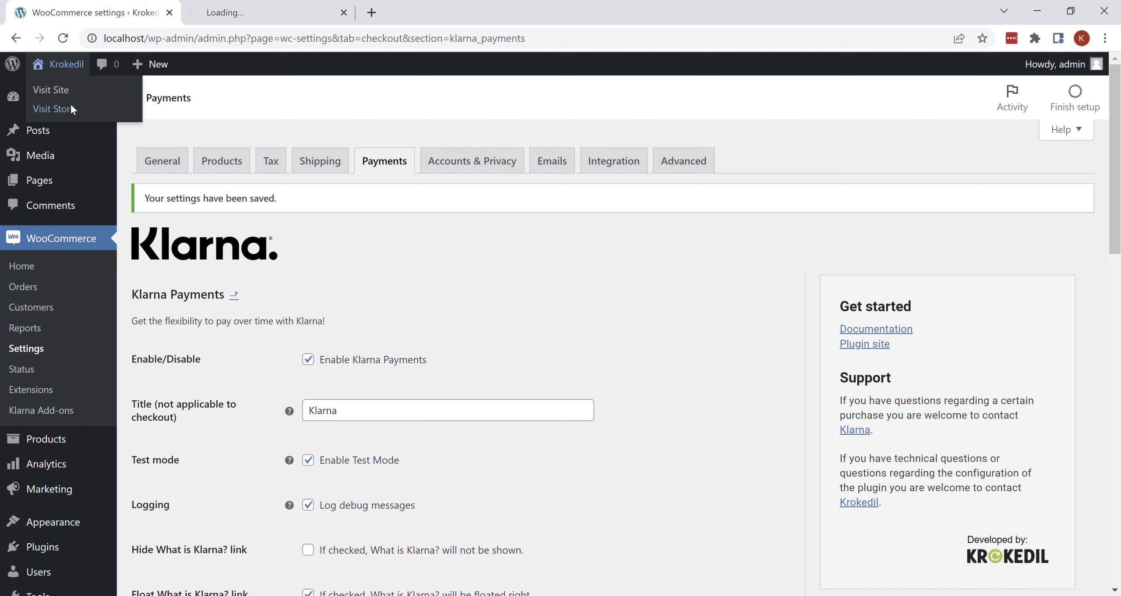
click(257, 18)
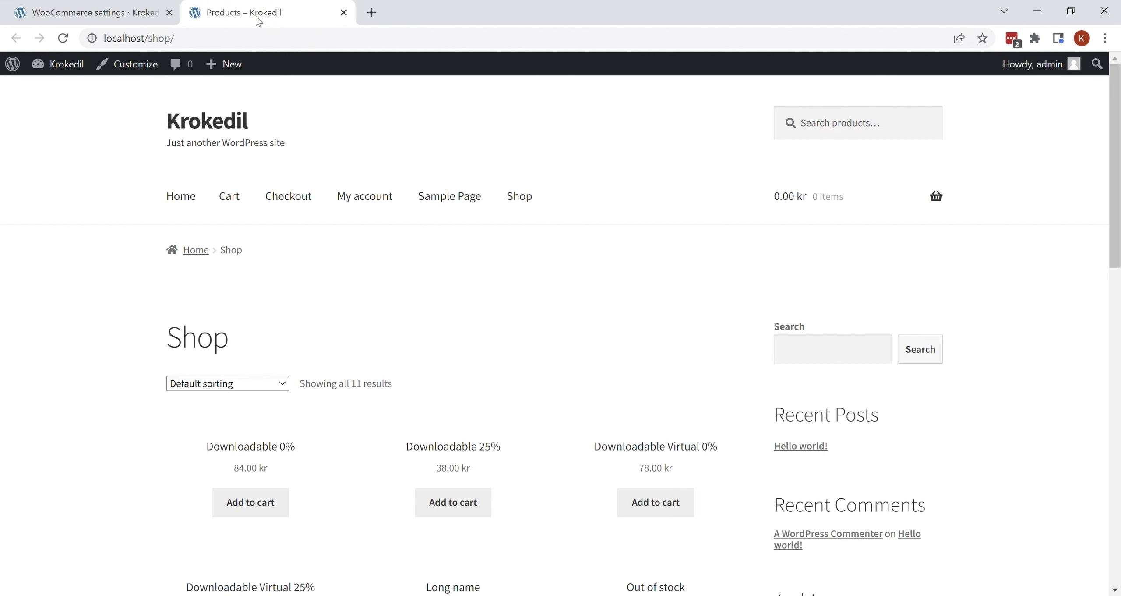
scroll(465, 320, down, 10)
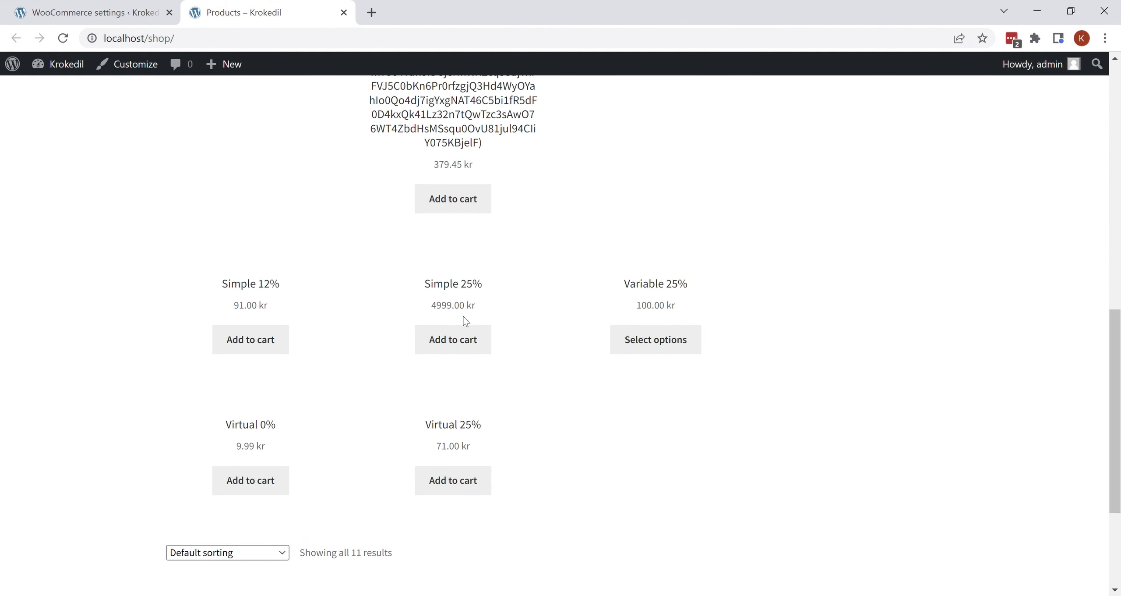
click(467, 338)
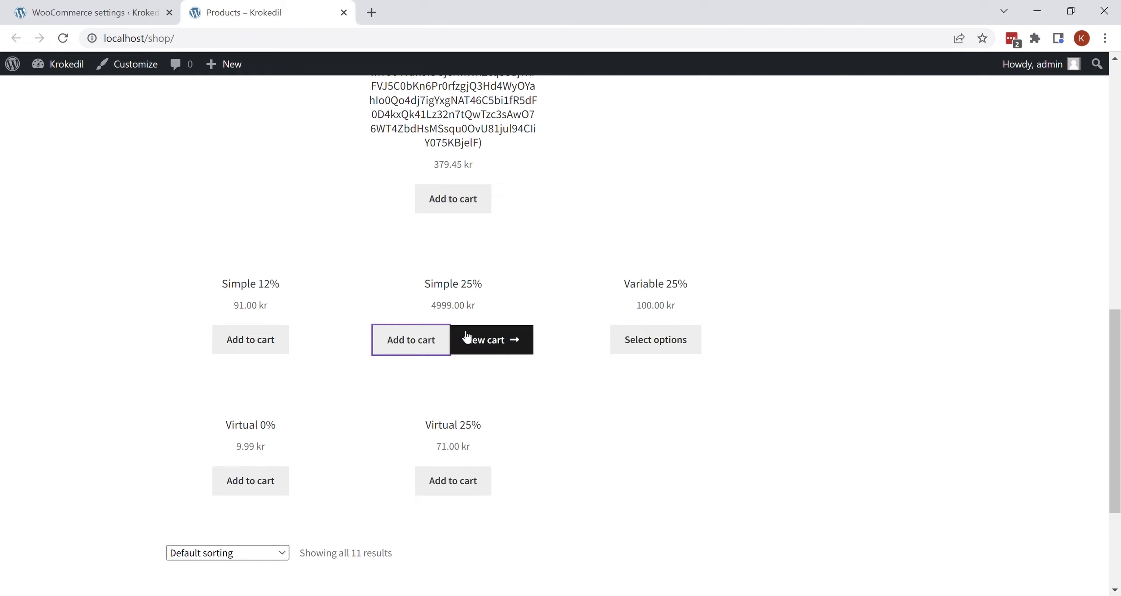
Go to the cart and proceed to checkout.
click(470, 342)
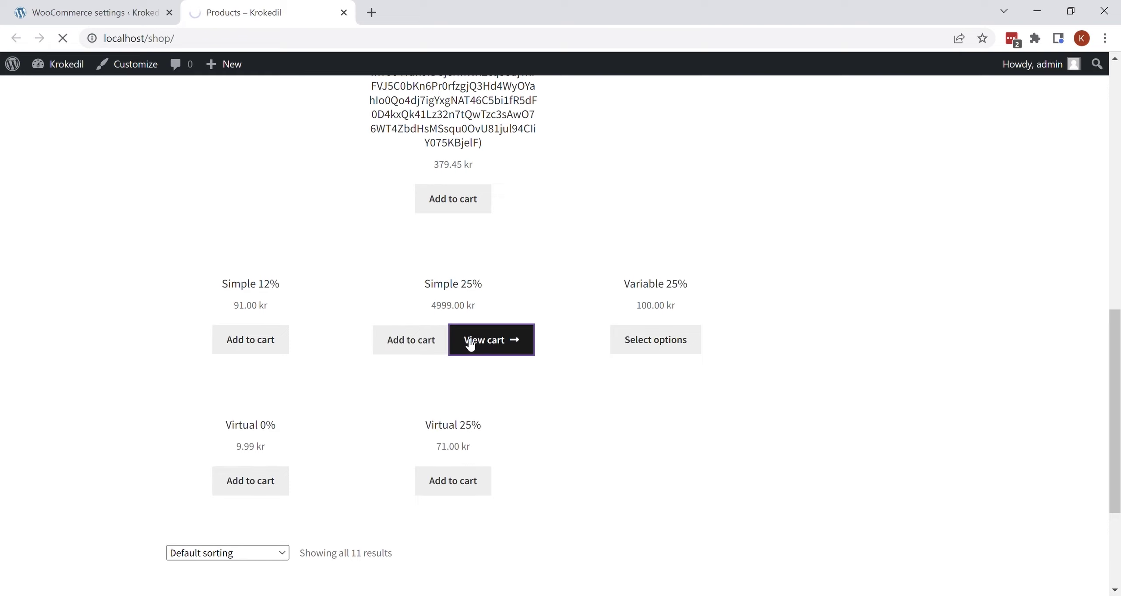
scroll(470, 344, down, 6)
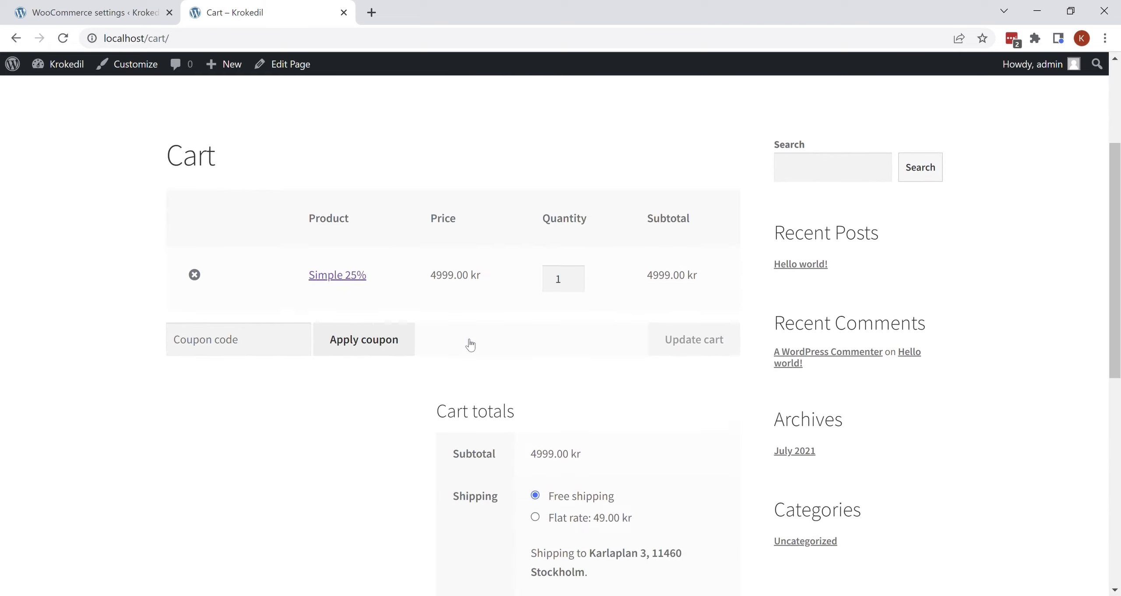
scroll(470, 344, down, 1)
click(575, 497)
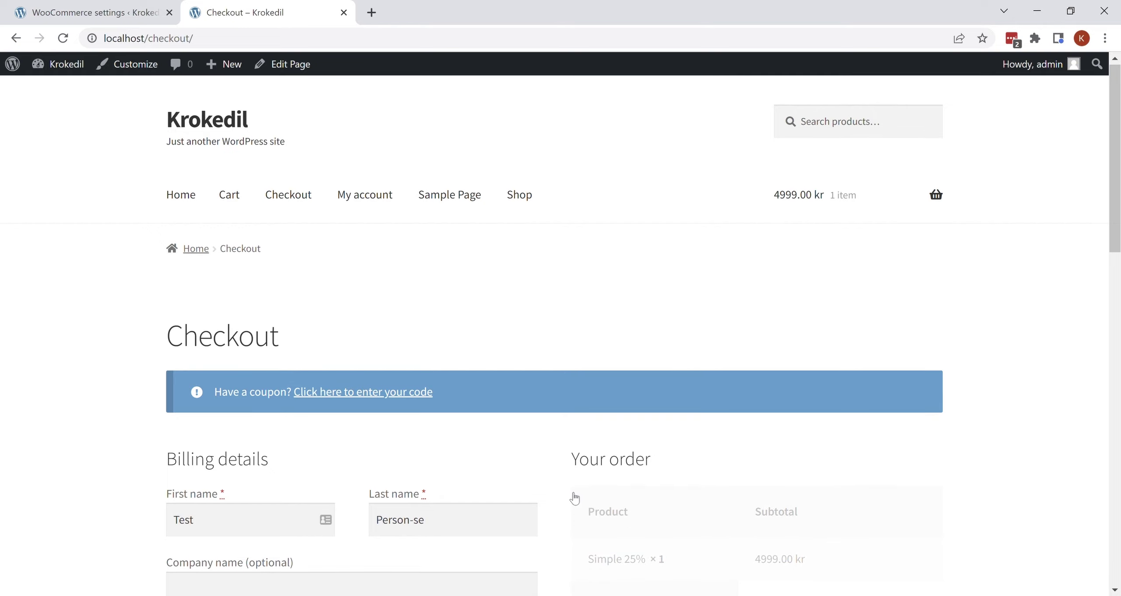
Accept the terms and conditions and place the order with Klarna Pay in 14 days.
scroll(575, 497, down, 6)
scroll(574, 497, down, 2)
scroll(574, 497, down, 7)
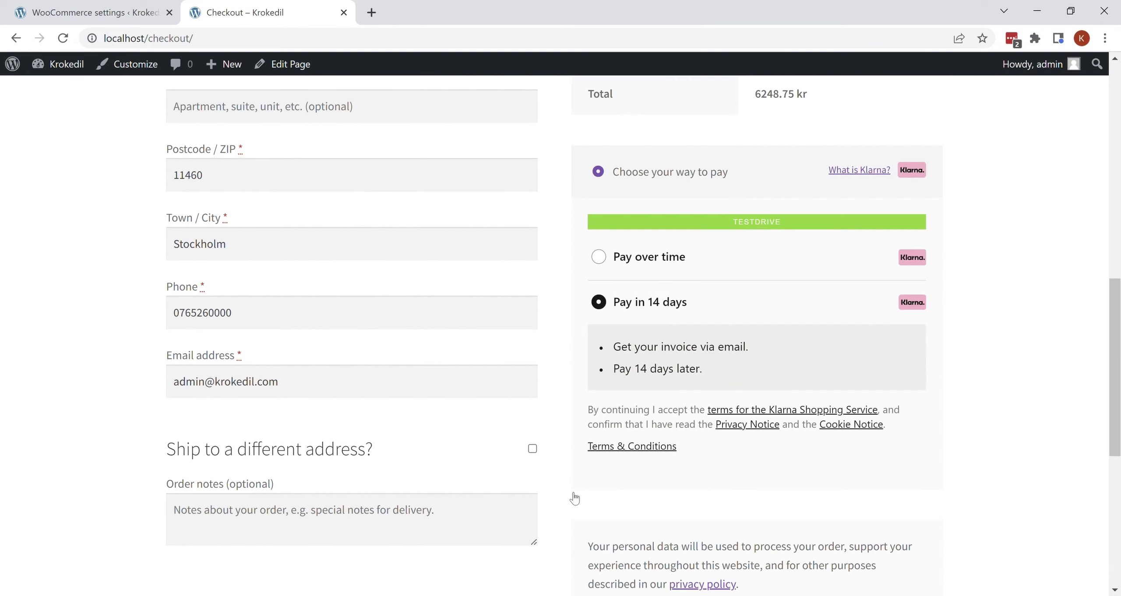
scroll(575, 404, down, 5)
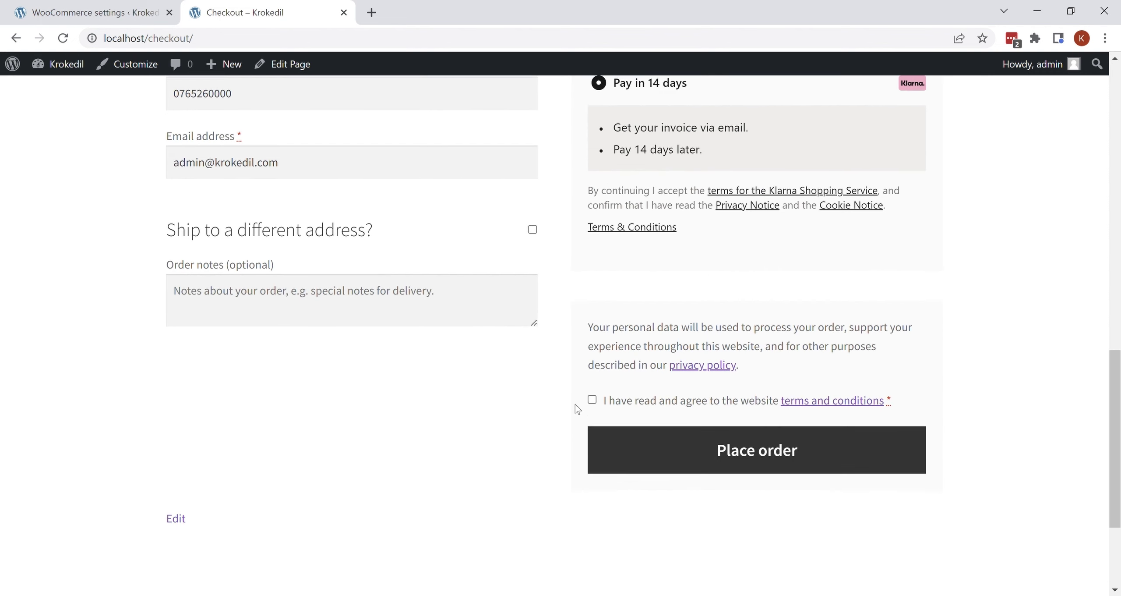
click(592, 400)
click(739, 453)
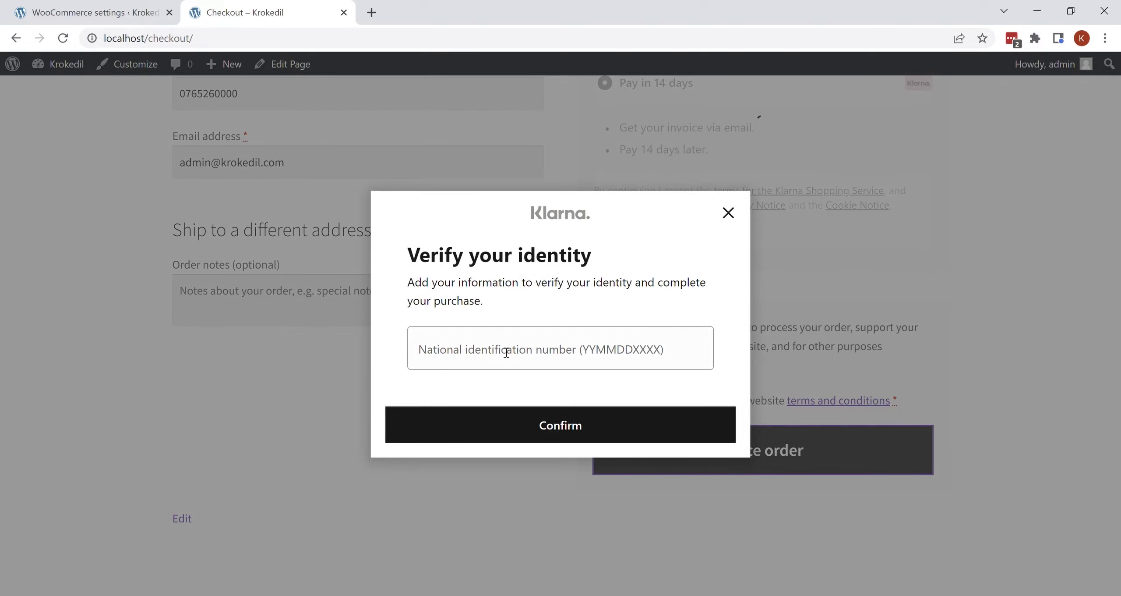
Enter the test national identification number in Klarna's identity check and confirm the purchase.
click(505, 350)
text(41032)
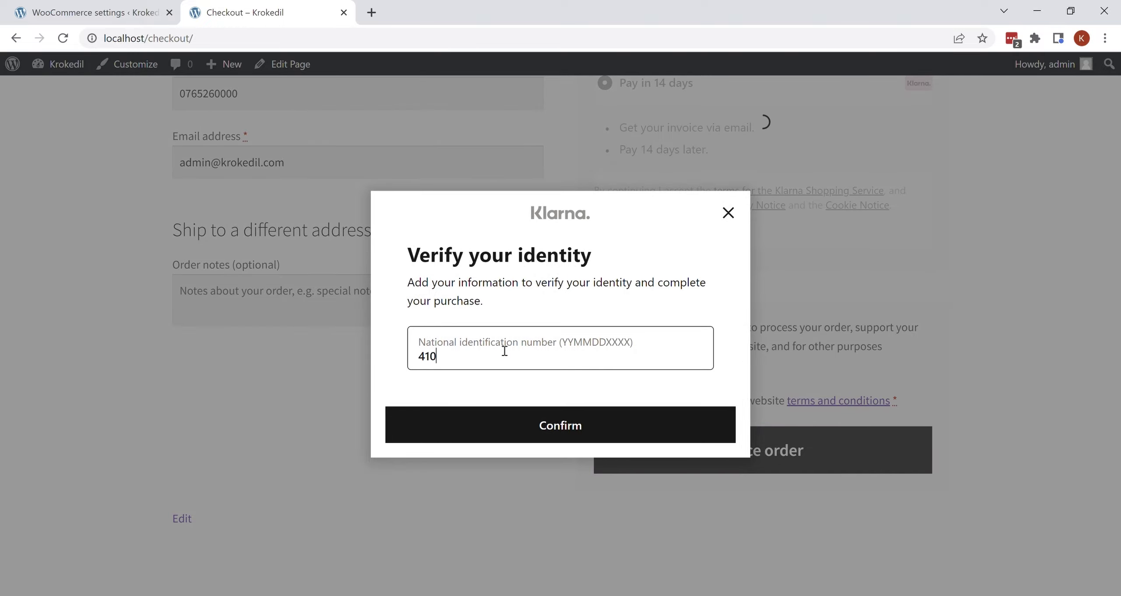
text(19202)
click(498, 427)
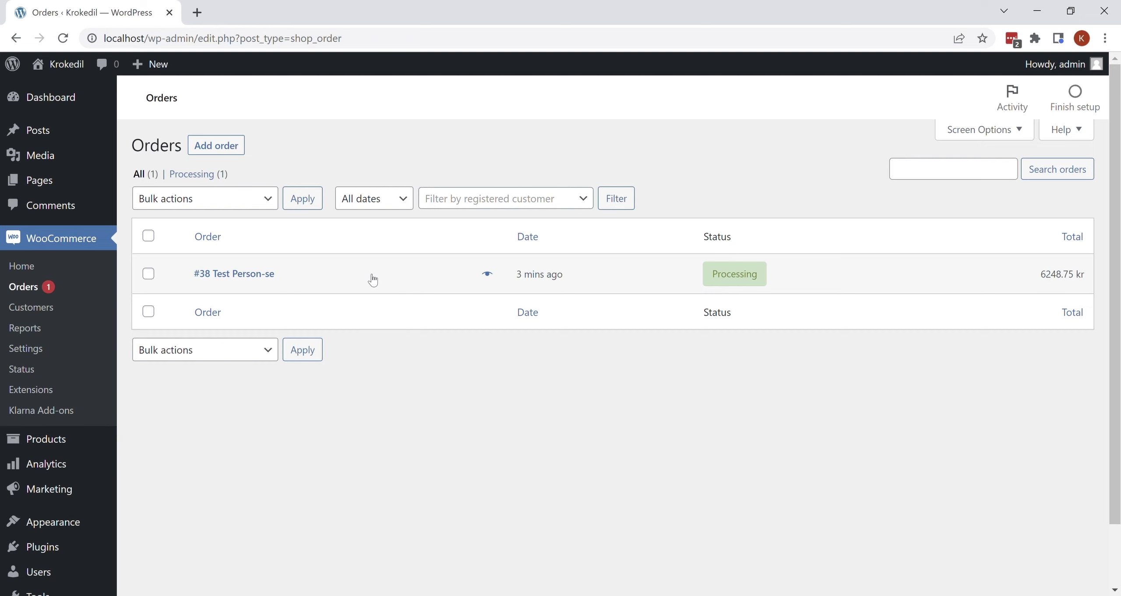
Open order #38 from the Orders list and pick Completed in its Status dropdown.
click(257, 281)
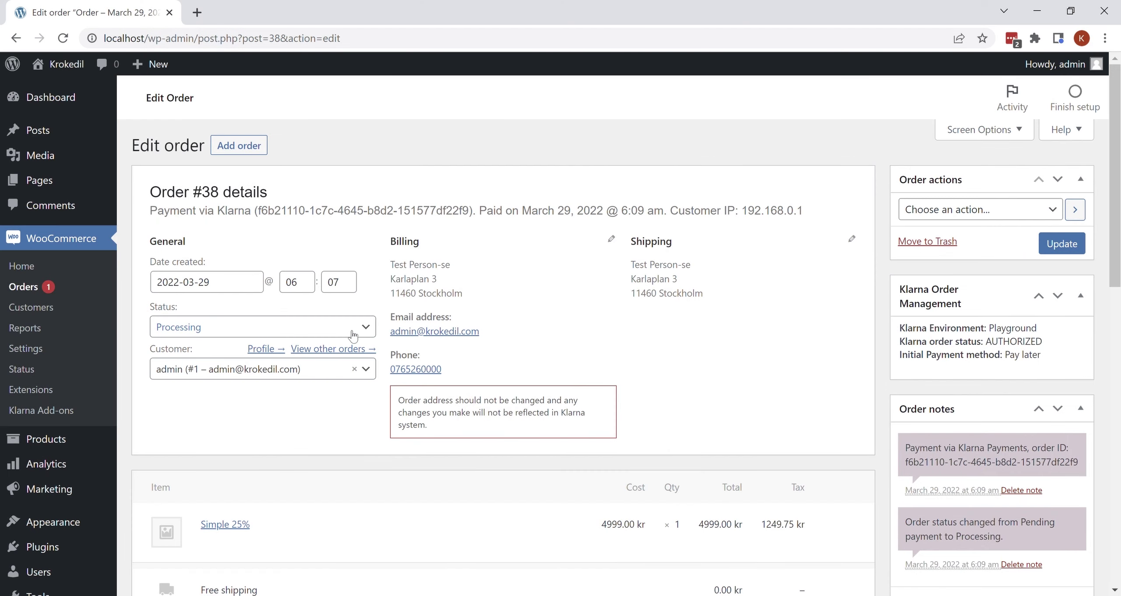
click(353, 336)
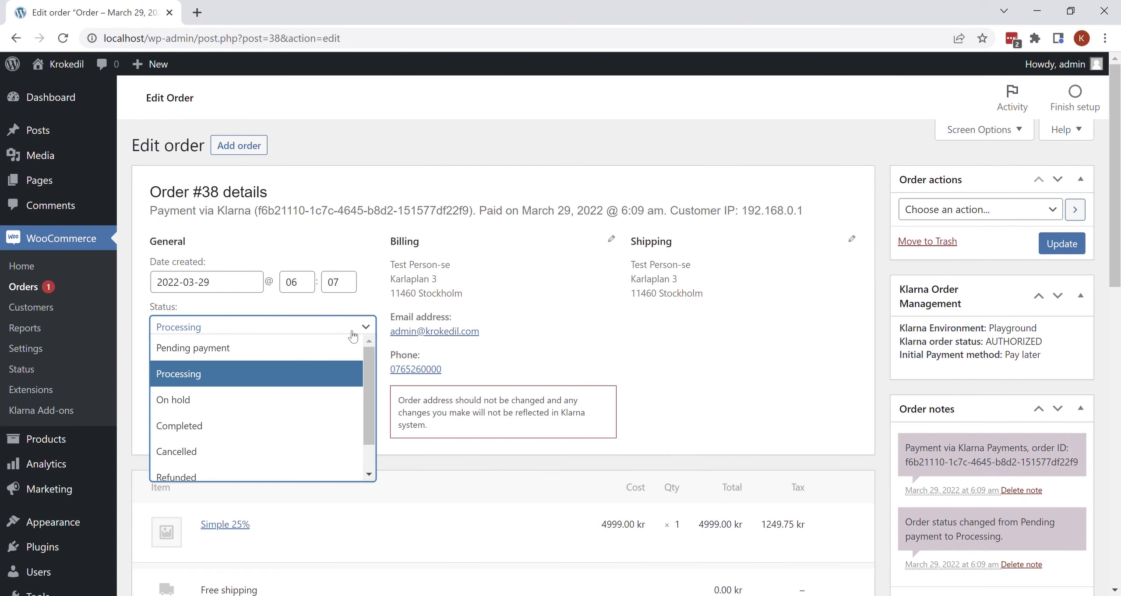
scroll(370, 407, down, 2)
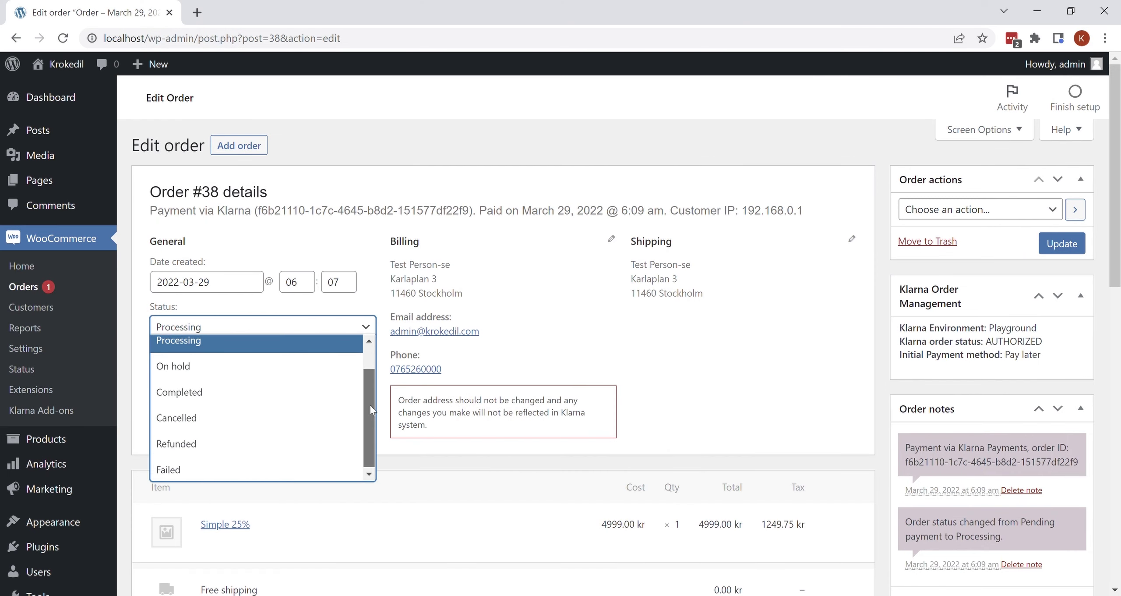
scroll(375, 399, up, 2)
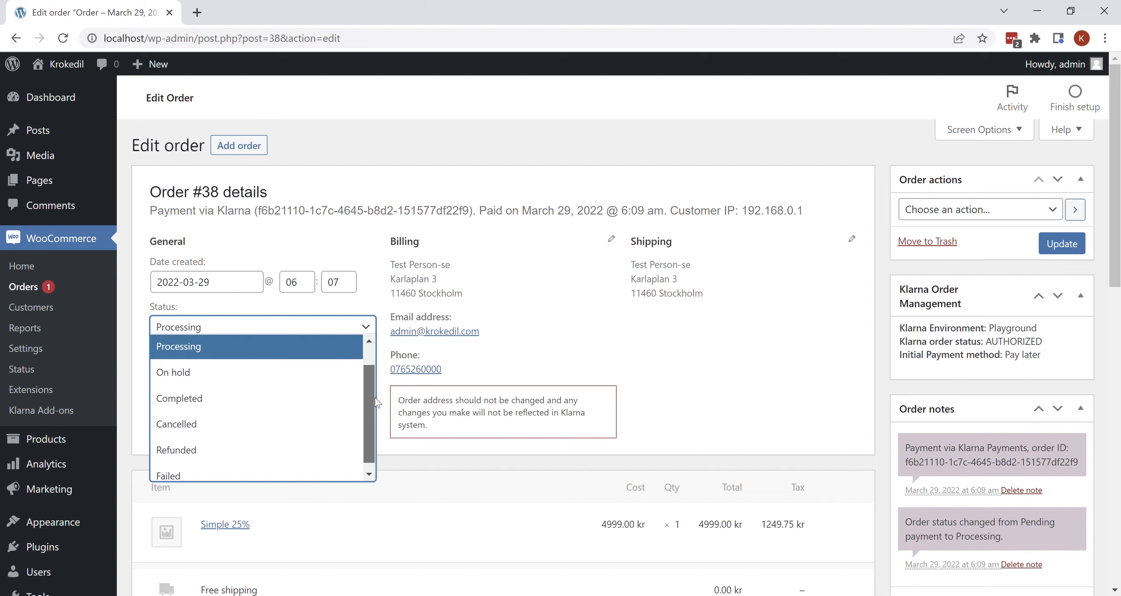
click(298, 426)
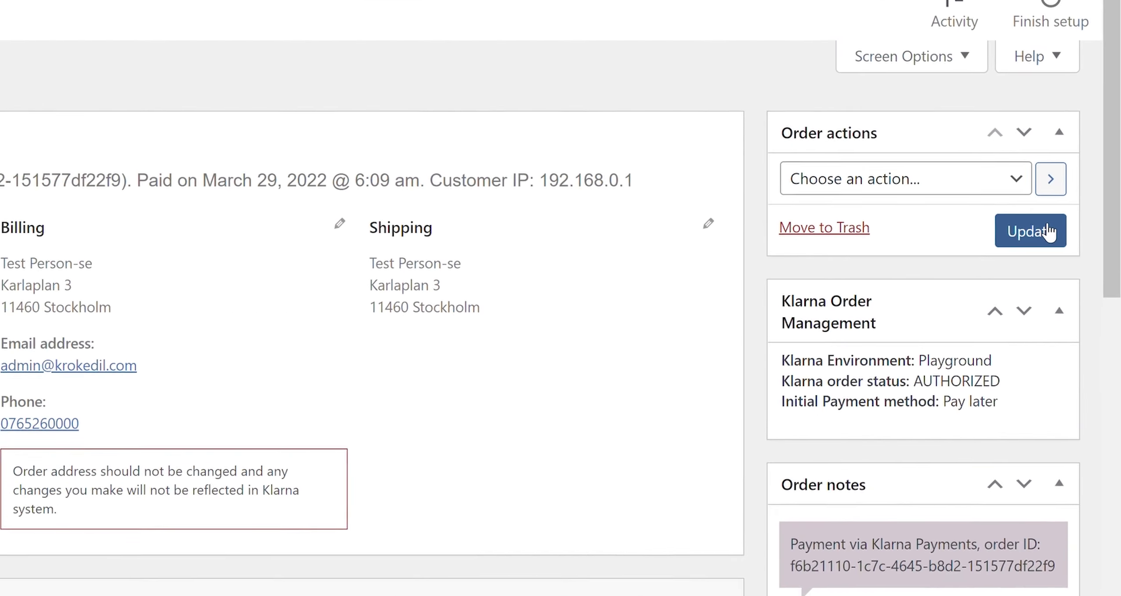
Update order #38 and confirm Klarna shows CAPTURED for 6248.75 kr.
click(1025, 221)
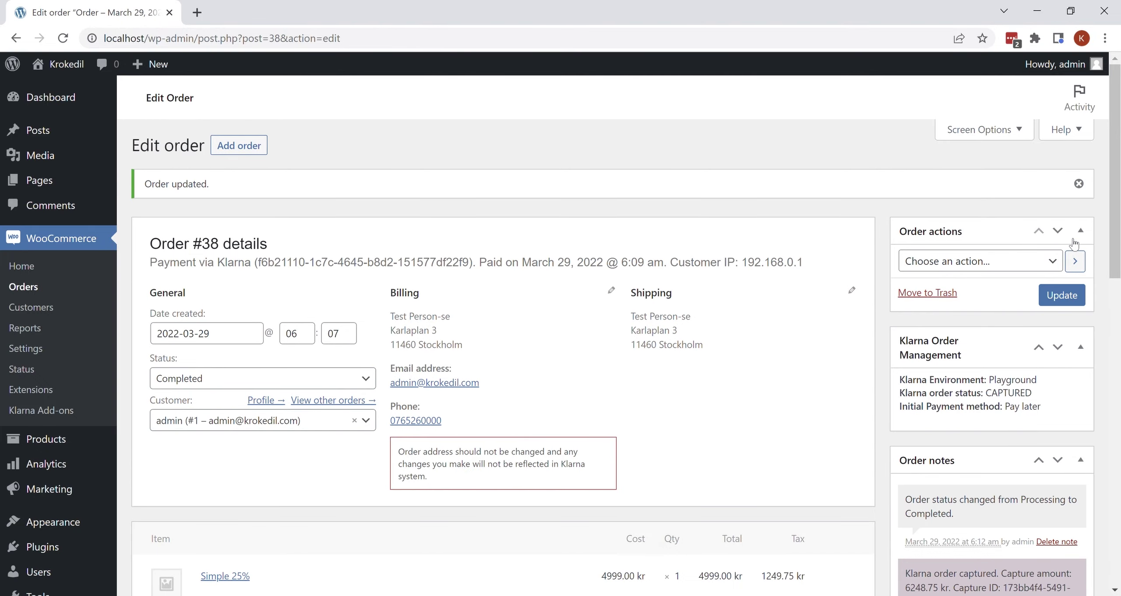
scroll(1074, 243, down, 3)
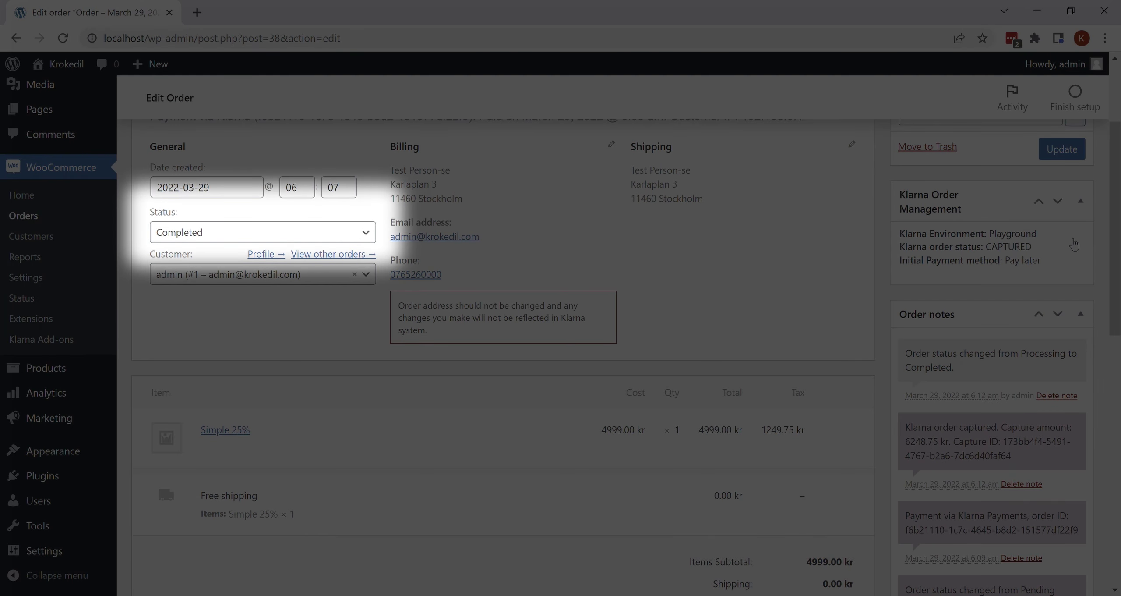